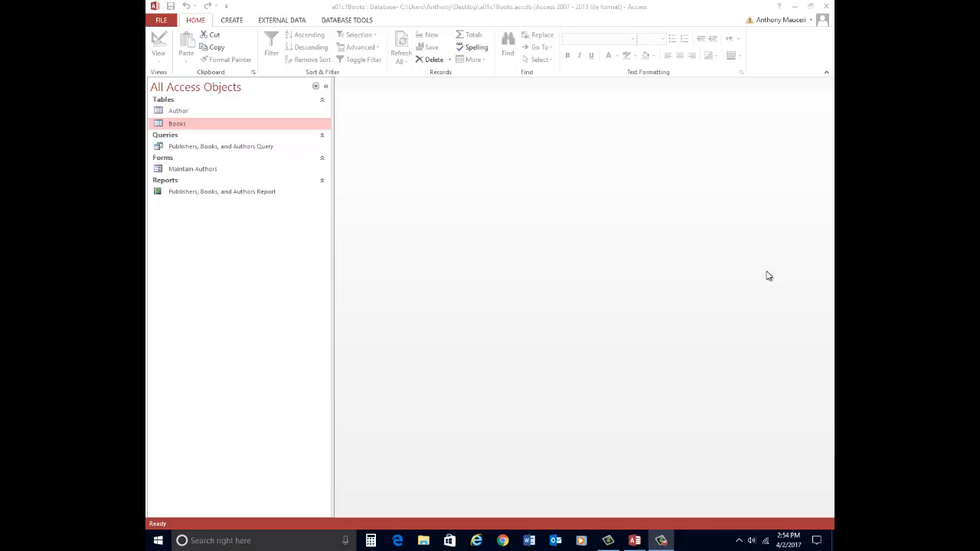
Create a new table, save it as Publishers and switch it to Design view.
{"action": "left_click", "coordinate": [229, 21]}
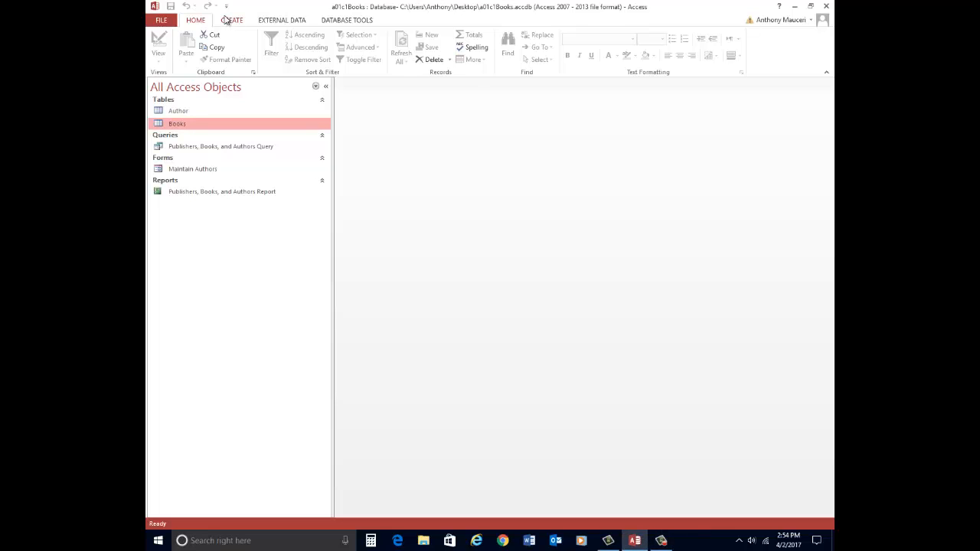
{"action": "left_click", "coordinate": [238, 22]}
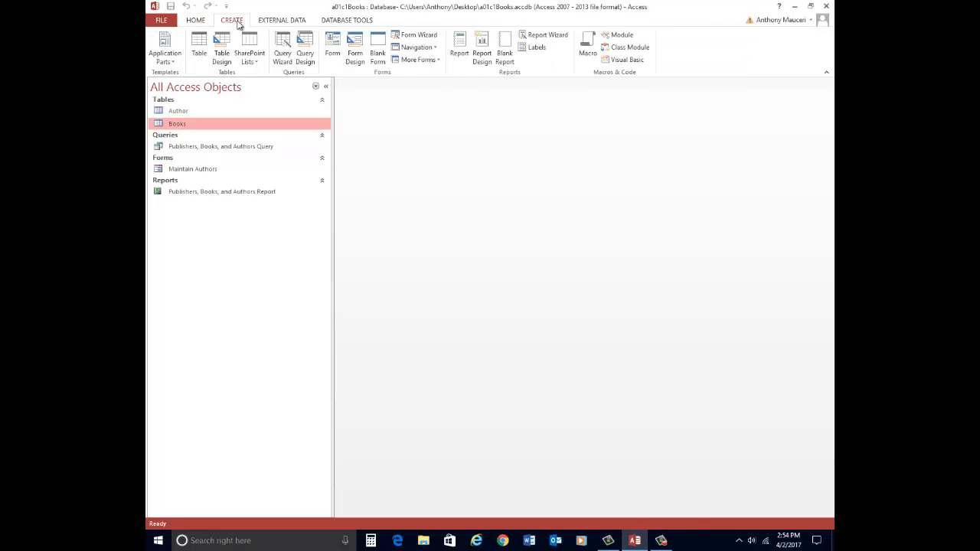
{"action": "left_click", "coordinate": [201, 42]}
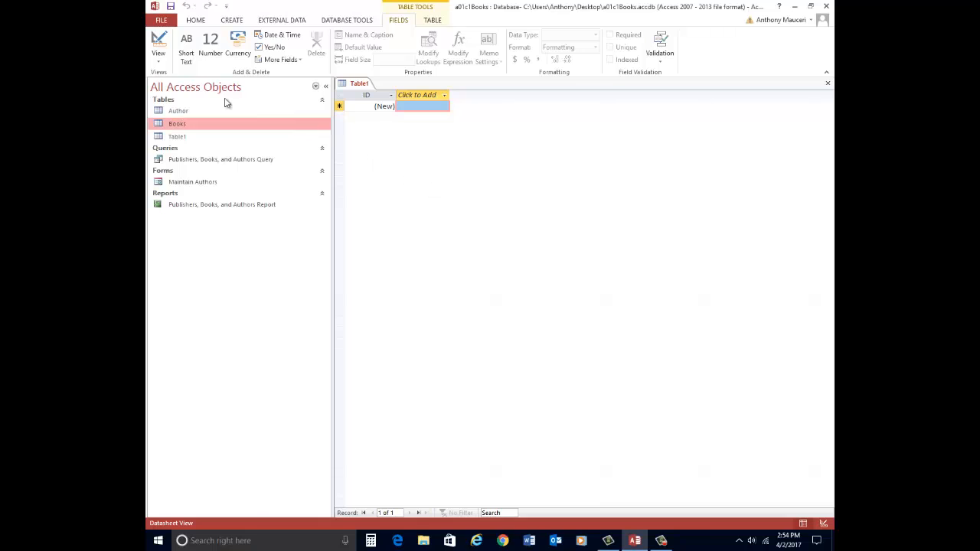
{"action": "left_click", "coordinate": [158, 49]}
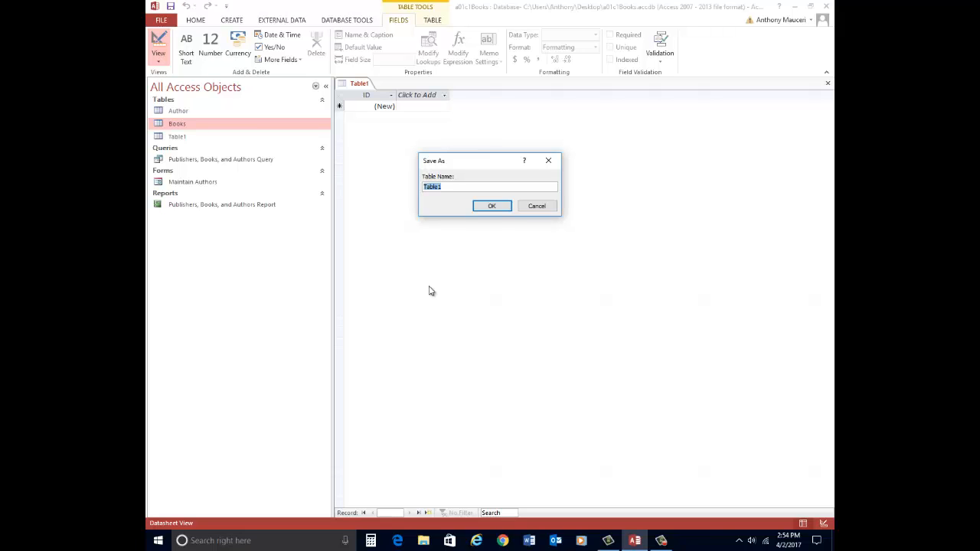
{"action": "type", "text": "Publishers"}
{"action": "left_click", "coordinate": [496, 206]}
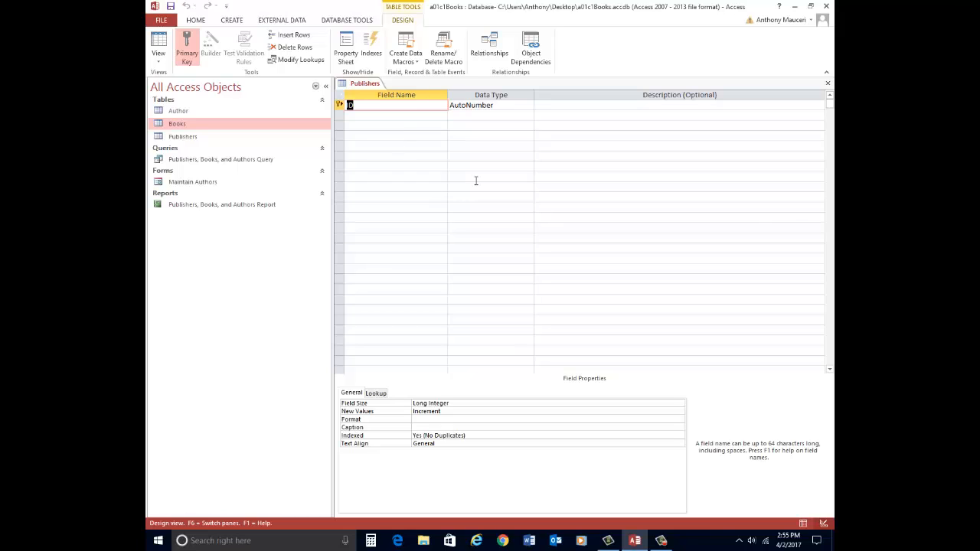
Rename the Publishers table's ID field as PubID and set its data type to Short Text.
{"action": "type", "text": "Publ"}
{"action": "type", "text": "D"}
{"action": "left_click", "coordinate": [506, 104]}
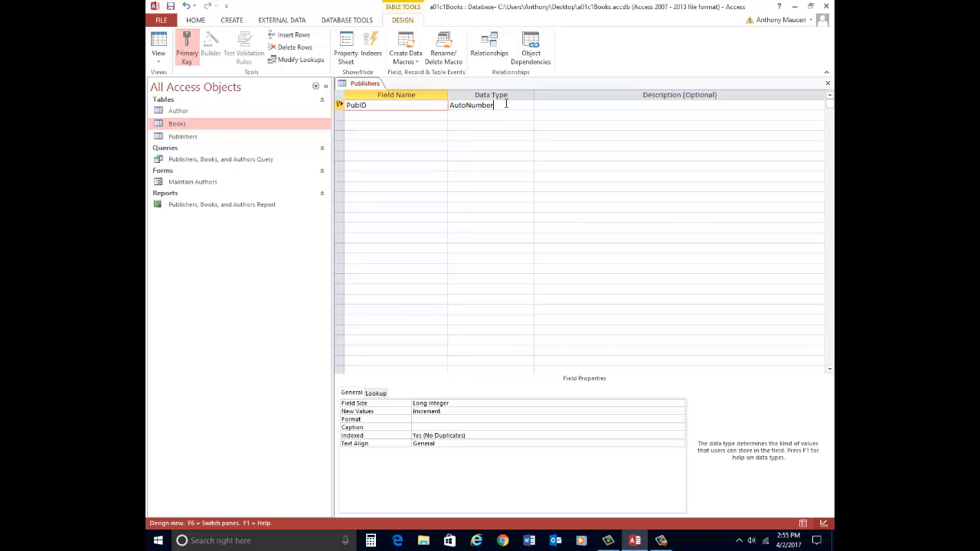
{"action": "left_click", "coordinate": [529, 107]}
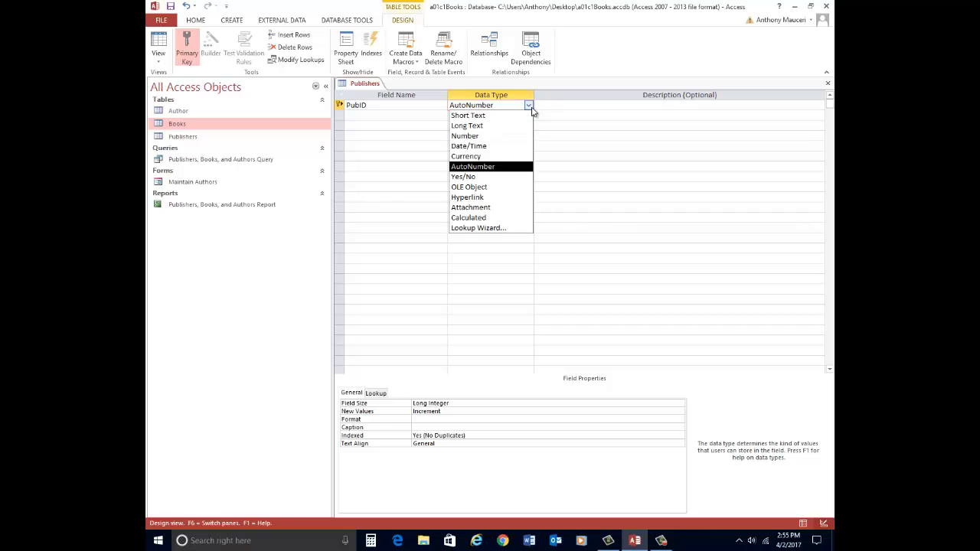
{"action": "left_click", "coordinate": [503, 116]}
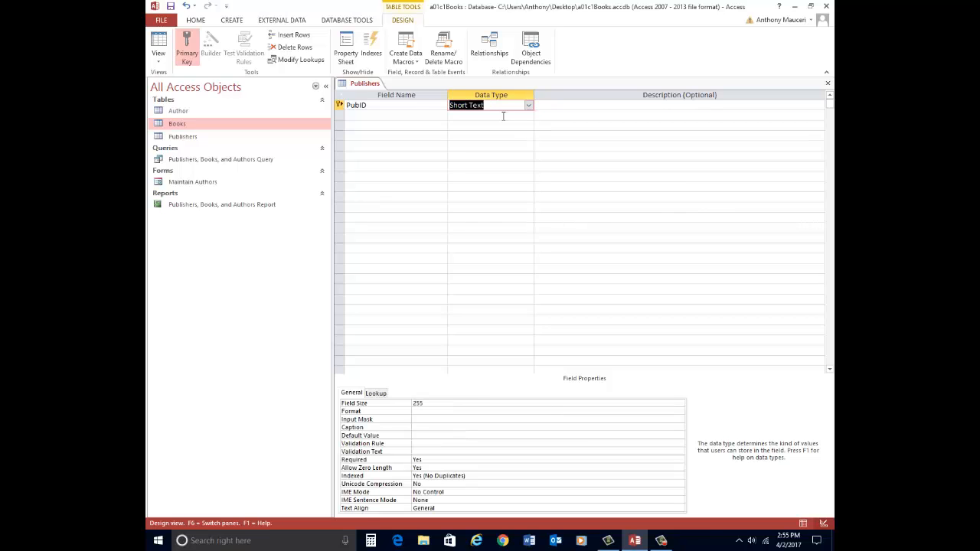
Add PubName and PubAddress as Short Text fields below PubID.
{"action": "left_click", "coordinate": [364, 113]}
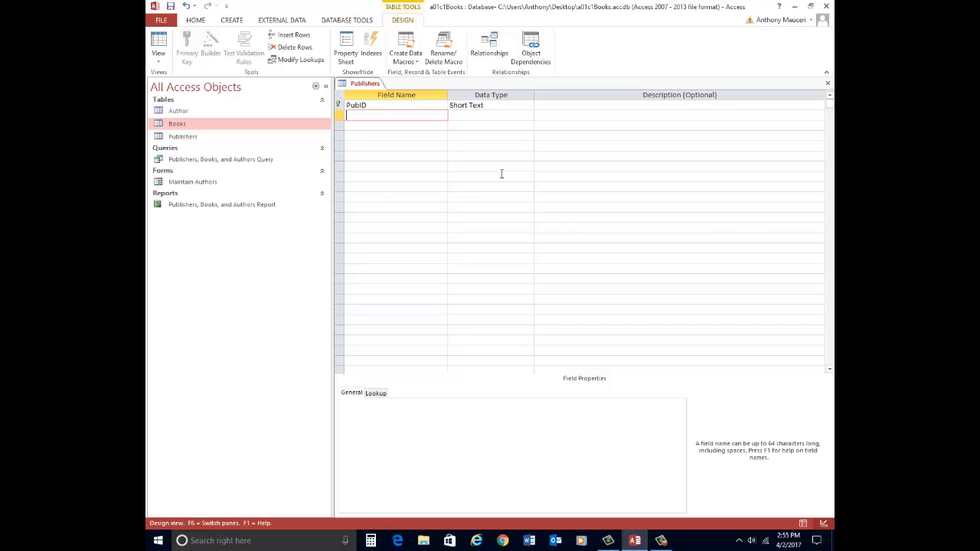
{"action": "type", "text": "PubName"}
{"action": "left_click", "coordinate": [477, 115]}
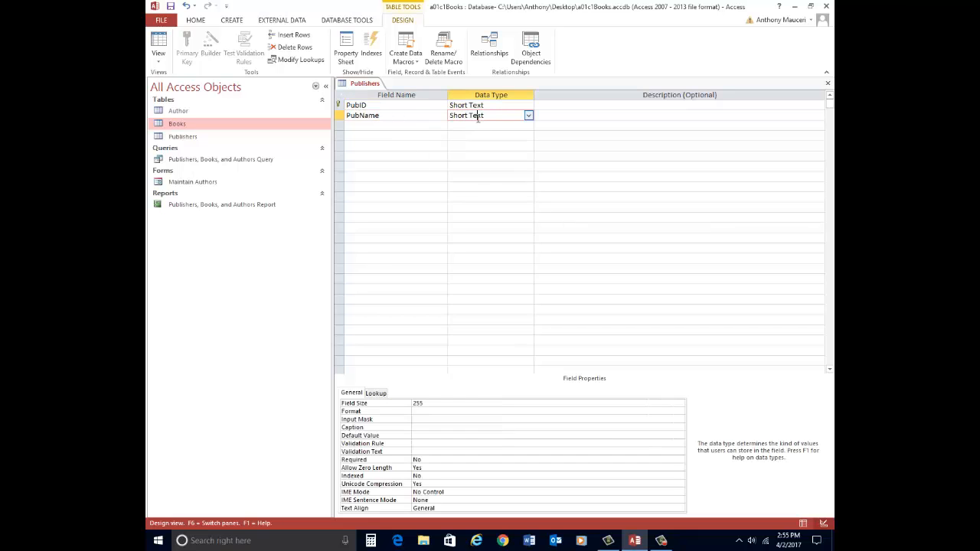
{"action": "left_click", "coordinate": [389, 123]}
{"action": "type", "text": "Pub"}
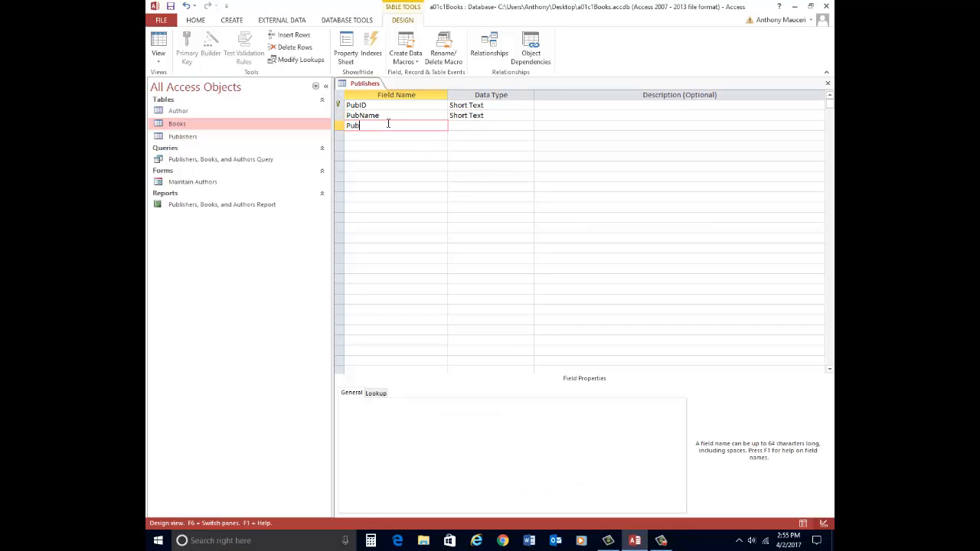
{"action": "type", "text": "Address"}
{"action": "left_click", "coordinate": [503, 125]}
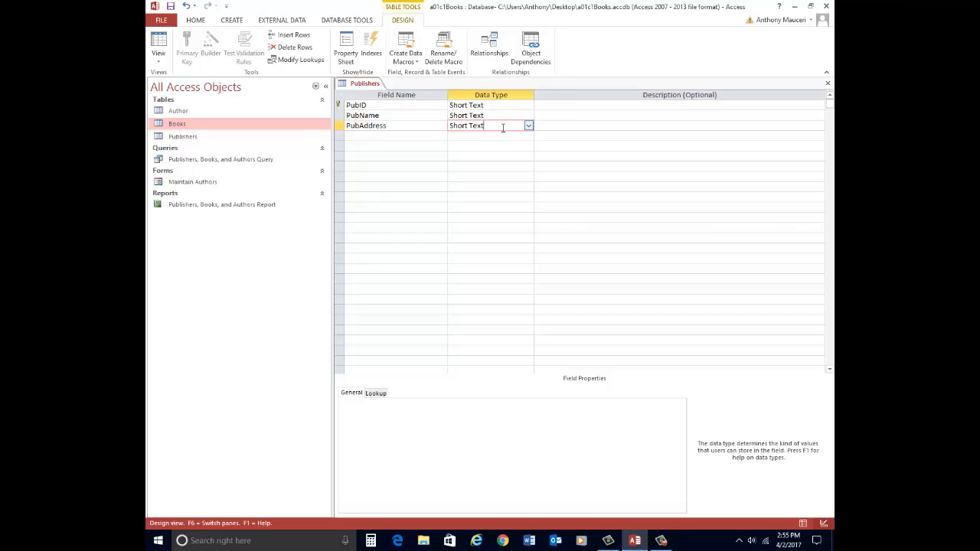
Add PubCity and PubState as Short Text fields below PubAddress.
{"action": "left_click", "coordinate": [393, 137]}
{"action": "type", "text": "Pu"}
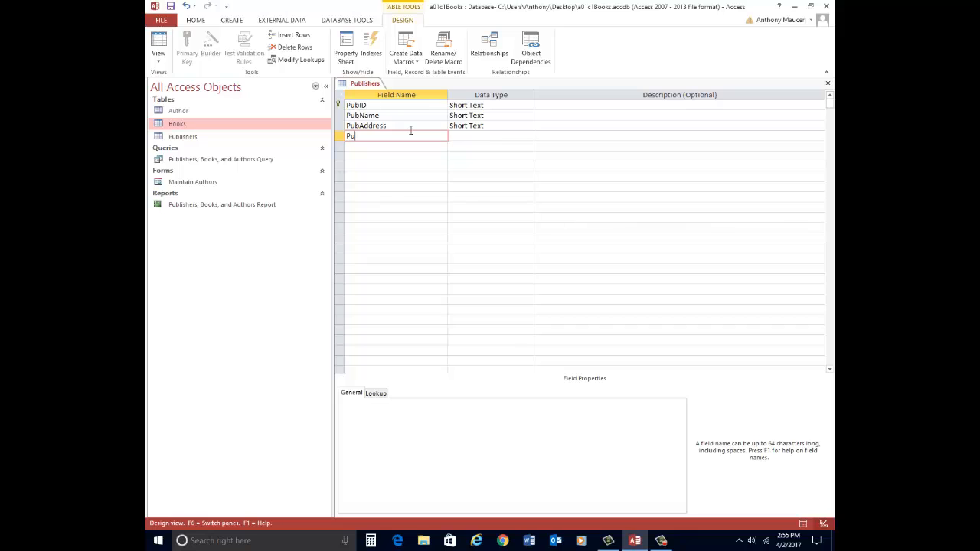
{"action": "type", "text": "bCity"}
{"action": "left_click", "coordinate": [466, 136]}
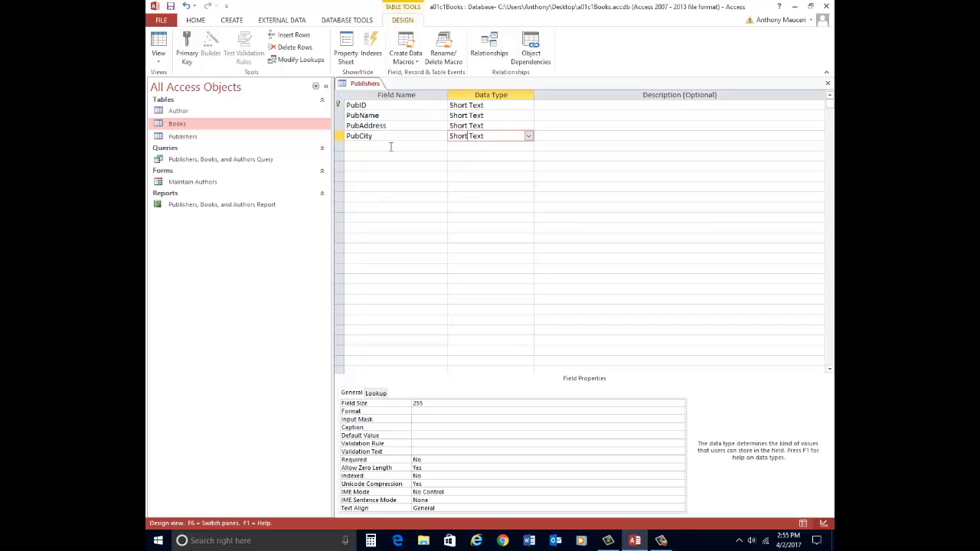
{"action": "left_click", "coordinate": [391, 146]}
{"action": "type", "text": "Pub"}
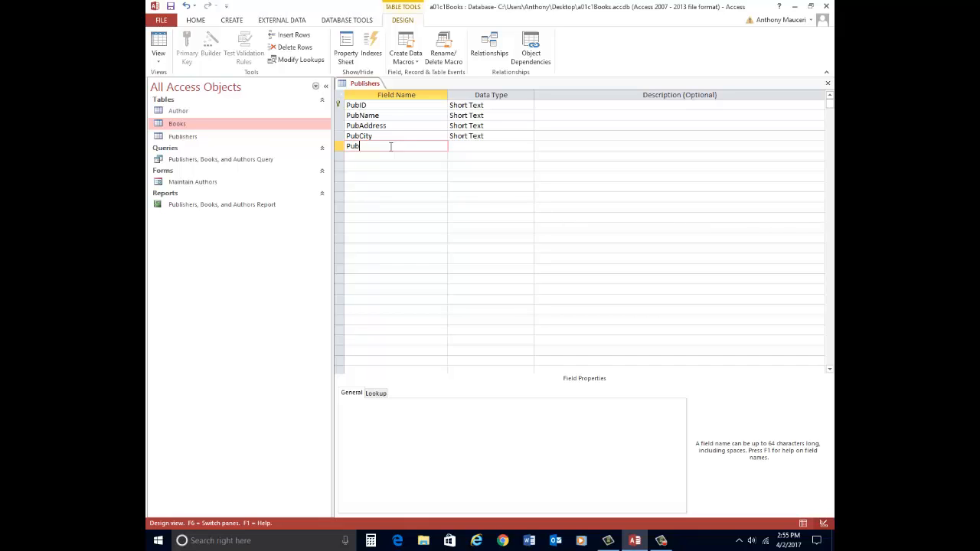
{"action": "type", "text": "State"}
{"action": "left_click", "coordinate": [468, 147]}
Add a Short Text field PubZip below PubState and close the Publishers table, saving its design changes.
{"action": "left_click", "coordinate": [409, 156]}
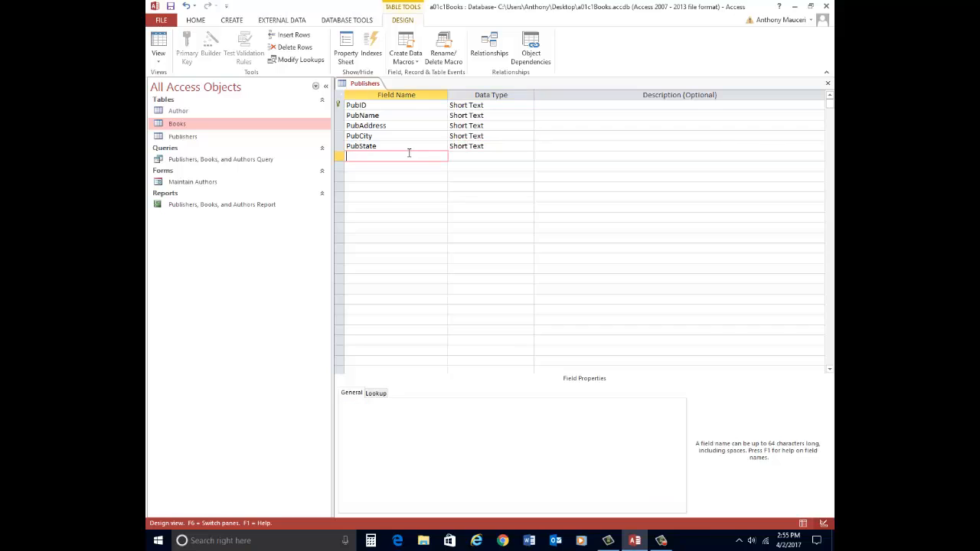
{"action": "type", "text": "PubZip"}
{"action": "left_click", "coordinate": [459, 156]}
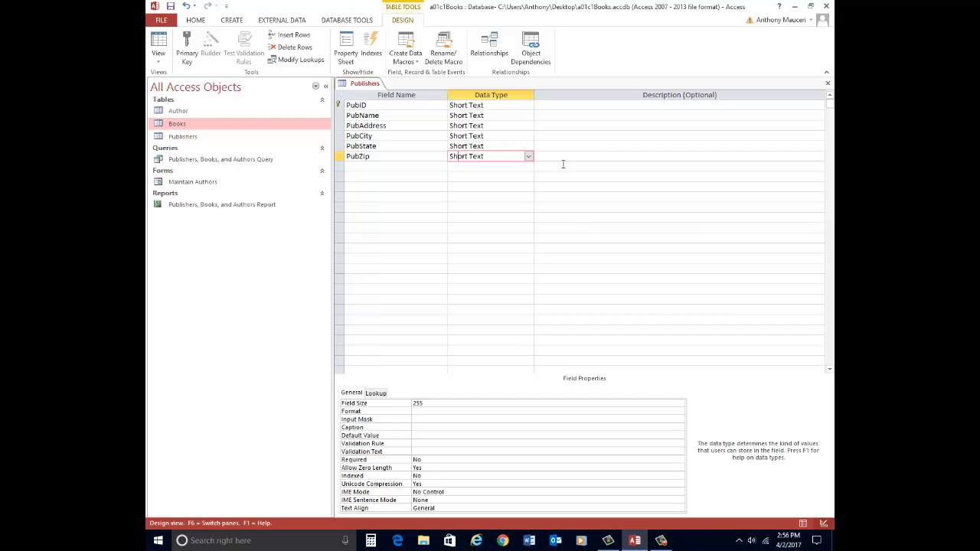
{"action": "left_click", "coordinate": [827, 87]}
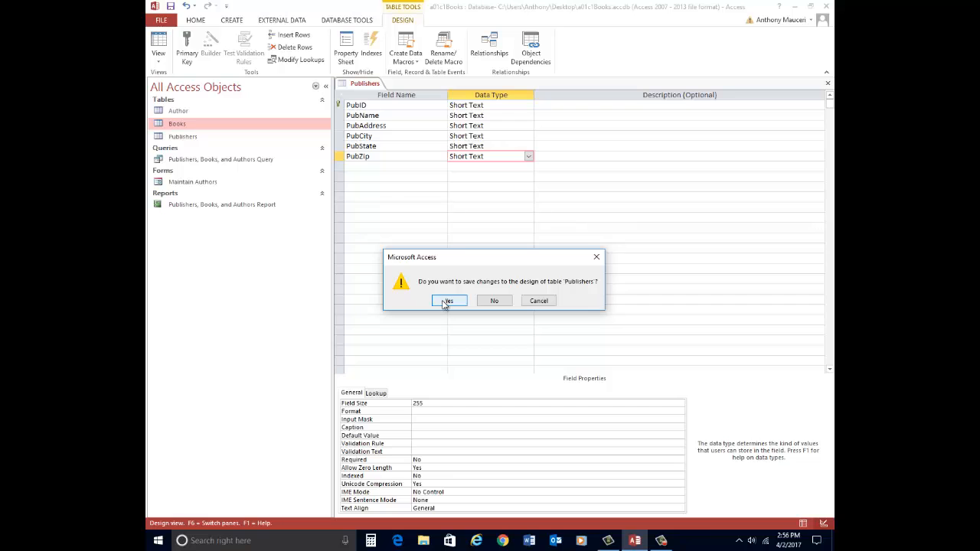
{"action": "left_click", "coordinate": [447, 301]}
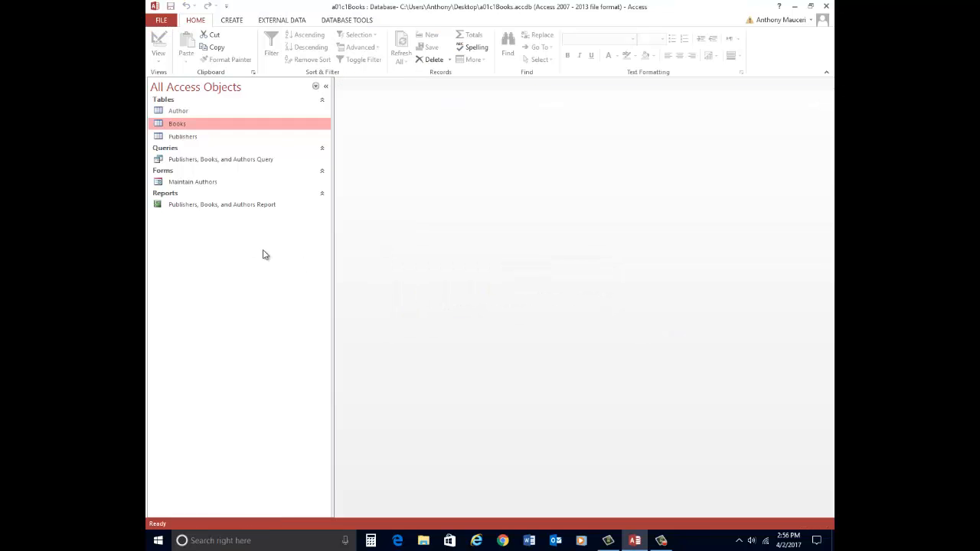
Enter a record with PubID BB and PubName Bantam Books in the Publishers table and close the table.
{"action": "double_click", "coordinate": [187, 139]}
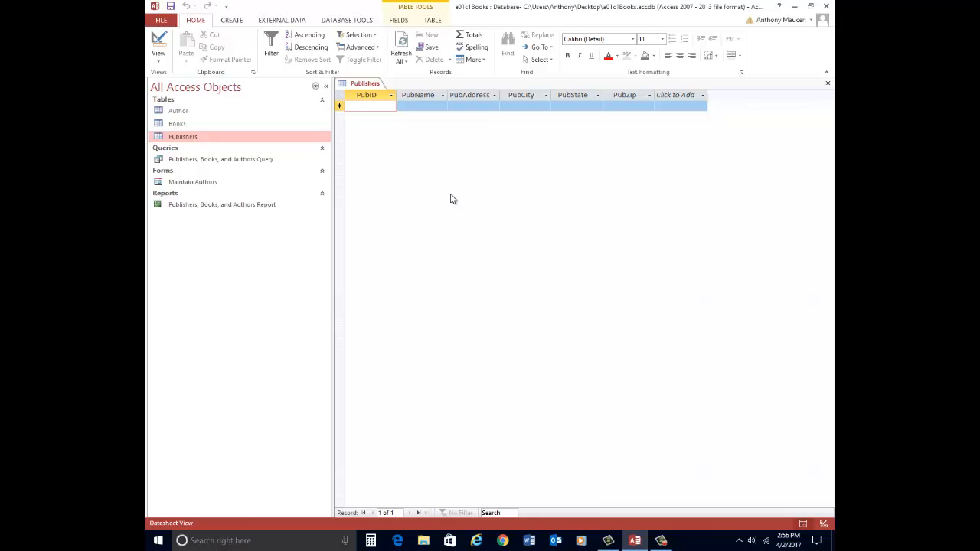
{"action": "type", "text": "BB"}
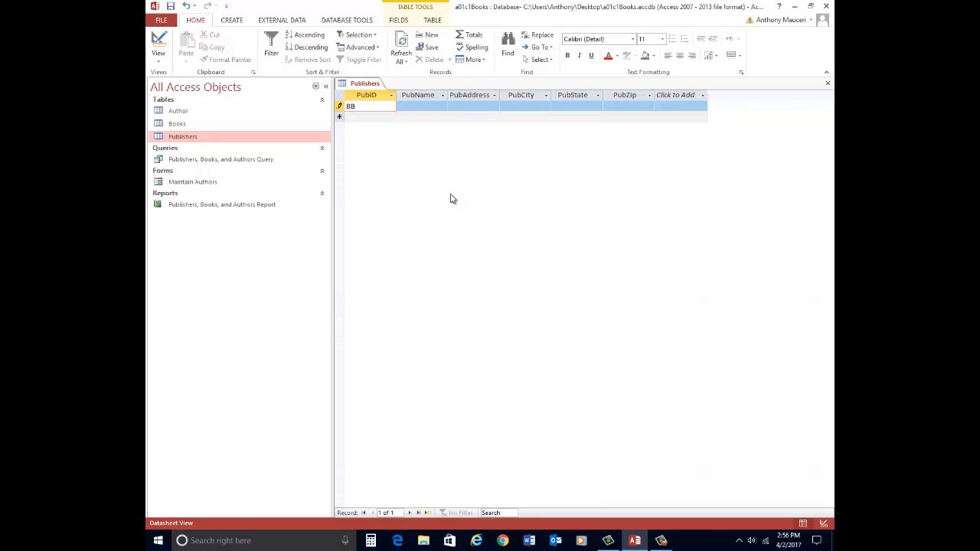
{"action": "key", "text": "Tab"}
{"action": "type", "text": "Ban"}
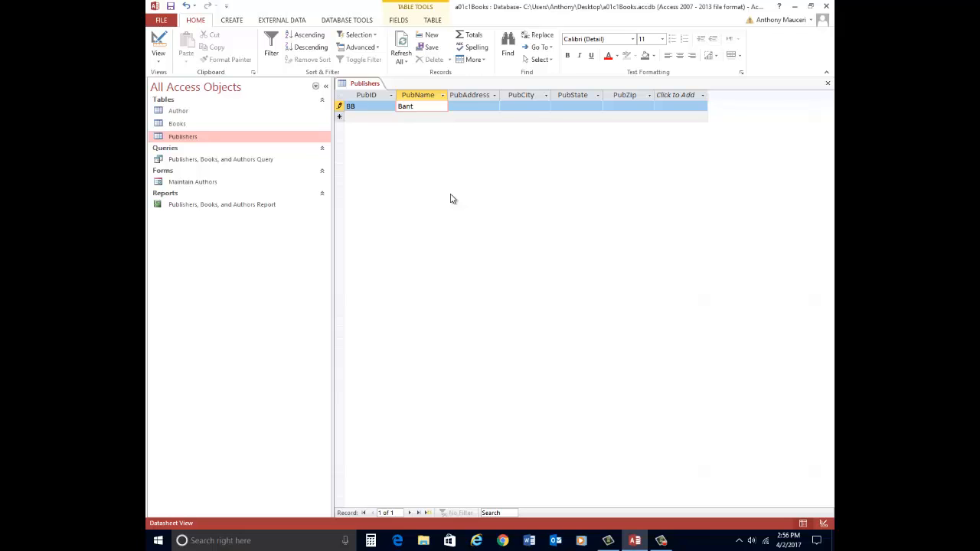
{"action": "type", "text": "tum Books"}
{"action": "left_click", "coordinate": [419, 107]}
{"action": "key", "text": "BackSpace"}
{"action": "type", "text": "a"}
{"action": "key", "text": "Tab"}
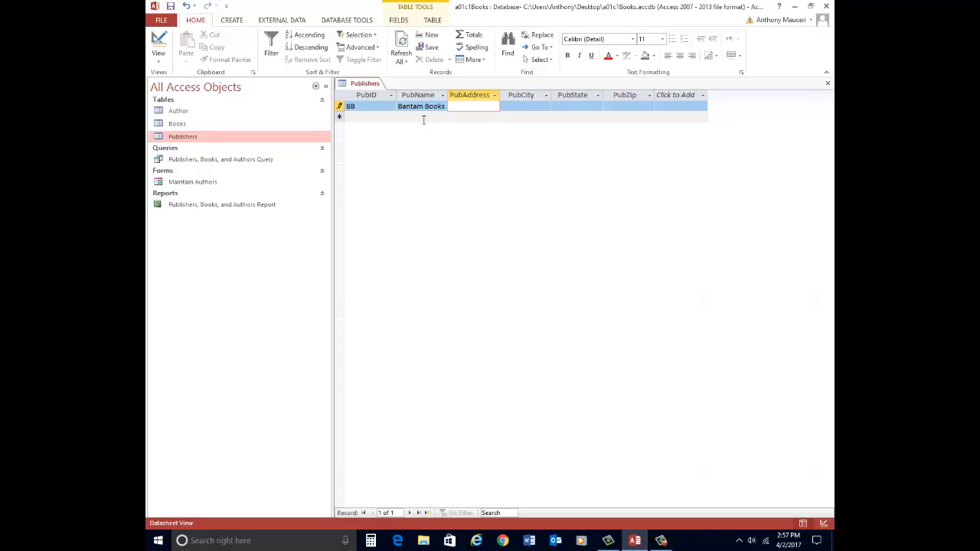
{"action": "left_click", "coordinate": [828, 85]}
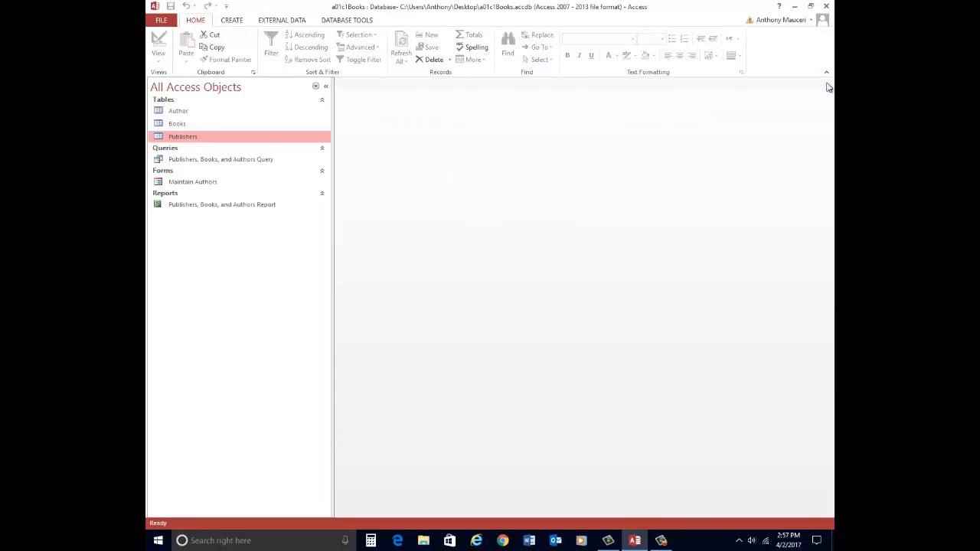